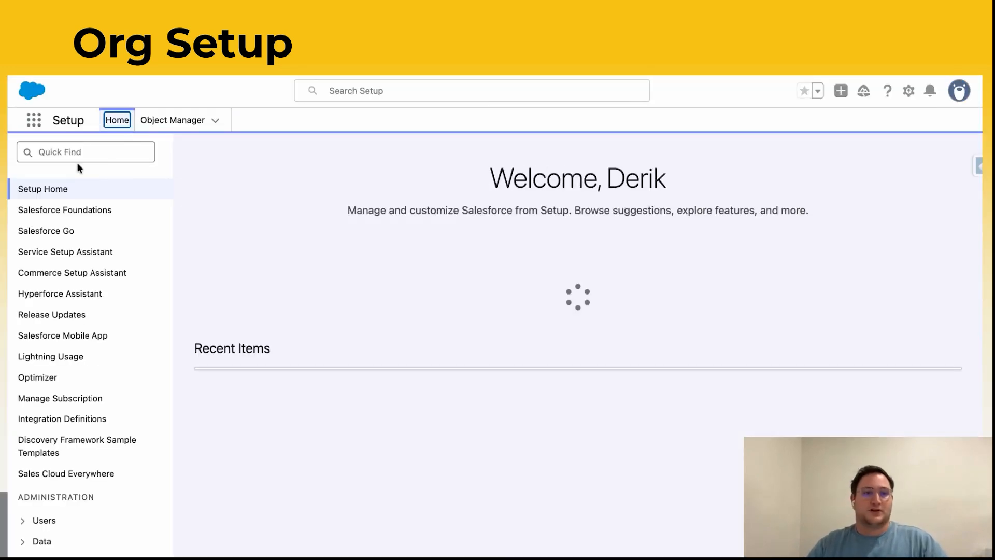
Find Revenue Settings in Setup by searching for "revenue se" and review its quote and order options
{"action": "left_click", "coordinate": [78, 152]}
{"action": "type", "text": "revenue se"}
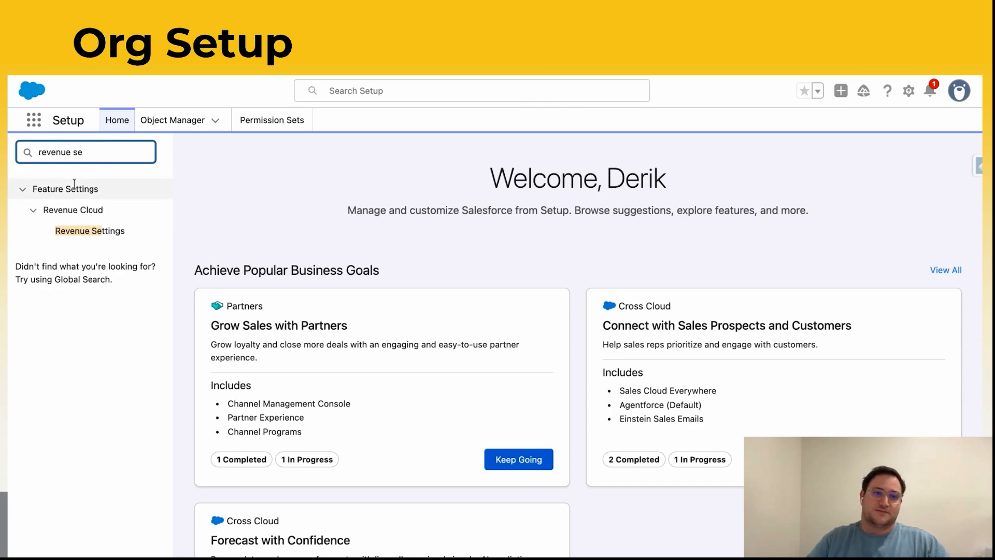
{"action": "left_click", "coordinate": [72, 232]}
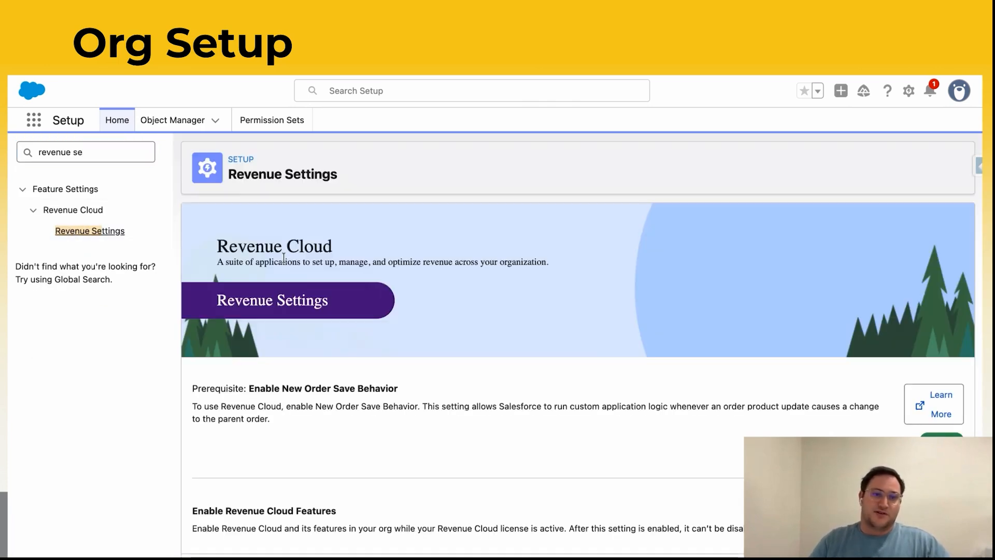
{"action": "scroll", "coordinate": [340, 363], "scroll_direction": "down", "scroll_amount": 1}
{"action": "scroll", "coordinate": [341, 365], "scroll_direction": "down", "scroll_amount": 10}
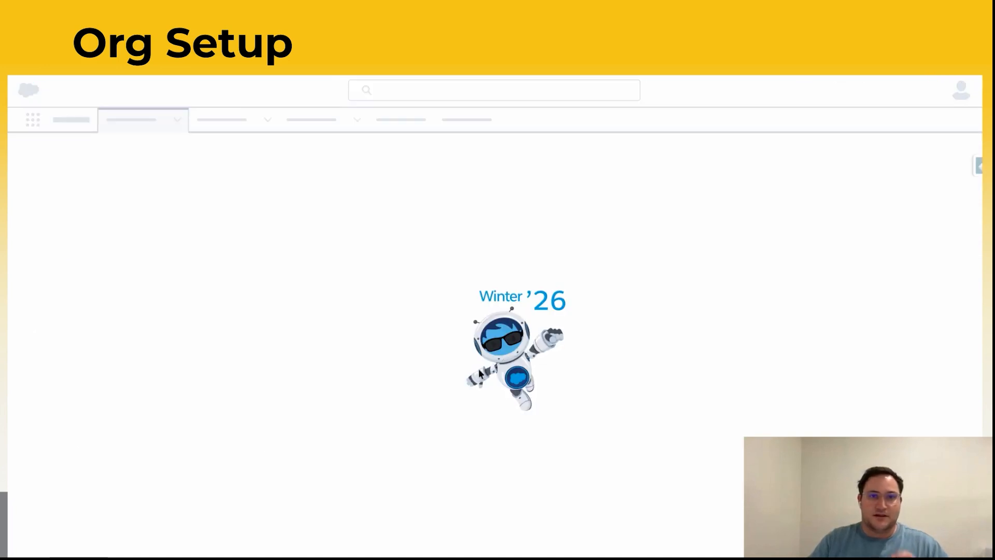
Find the Create Orders From Quote template in the list of all flows and open it
{"action": "scroll", "coordinate": [500, 413], "scroll_direction": "down", "scroll_amount": 10}
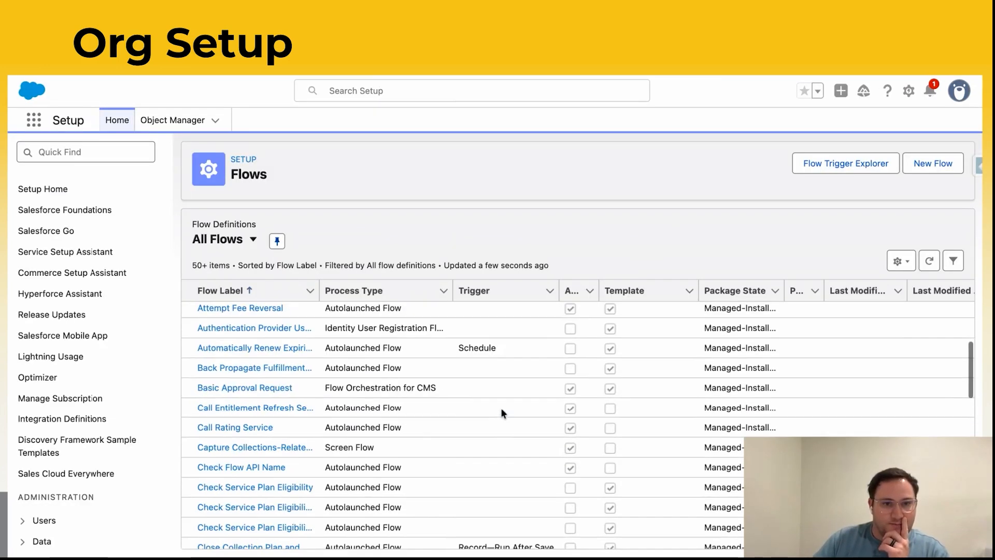
{"action": "scroll", "coordinate": [501, 407], "scroll_direction": "down", "scroll_amount": 10}
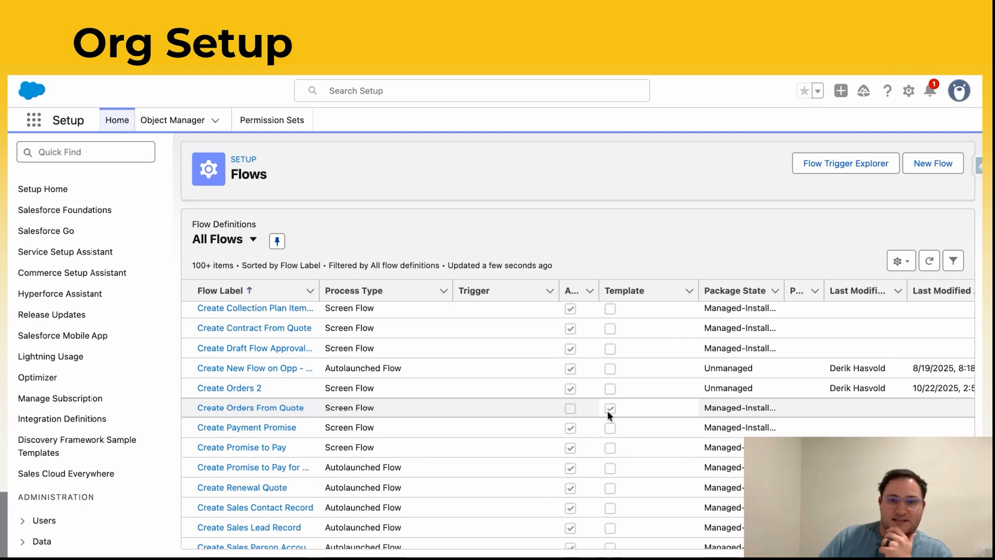
{"action": "left_click", "coordinate": [282, 407]}
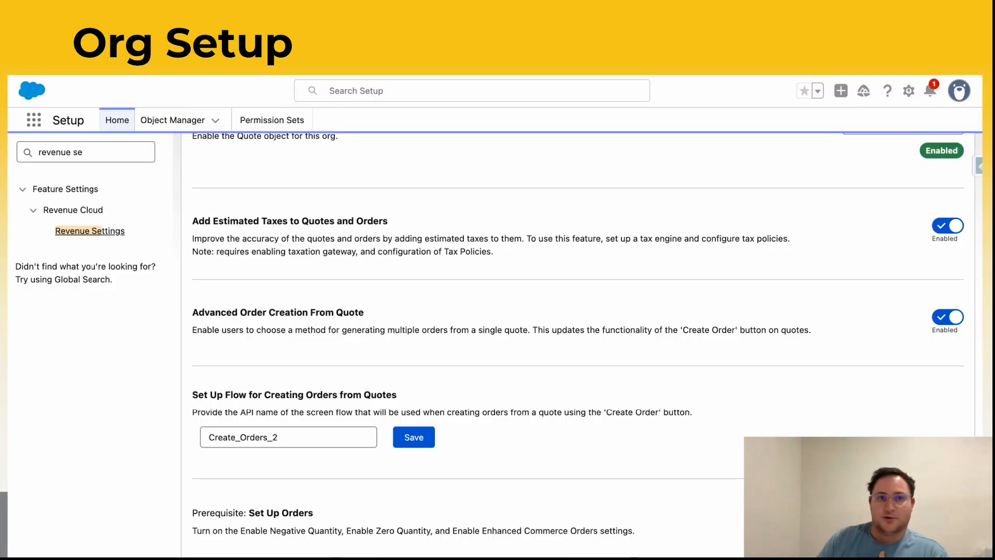
Review the Revenue Settings page from its prerequisites through the quote and order settings, including Advanced Order Creation From Quote
{"action": "scroll", "coordinate": [333, 201], "scroll_direction": "up", "scroll_amount": 10}
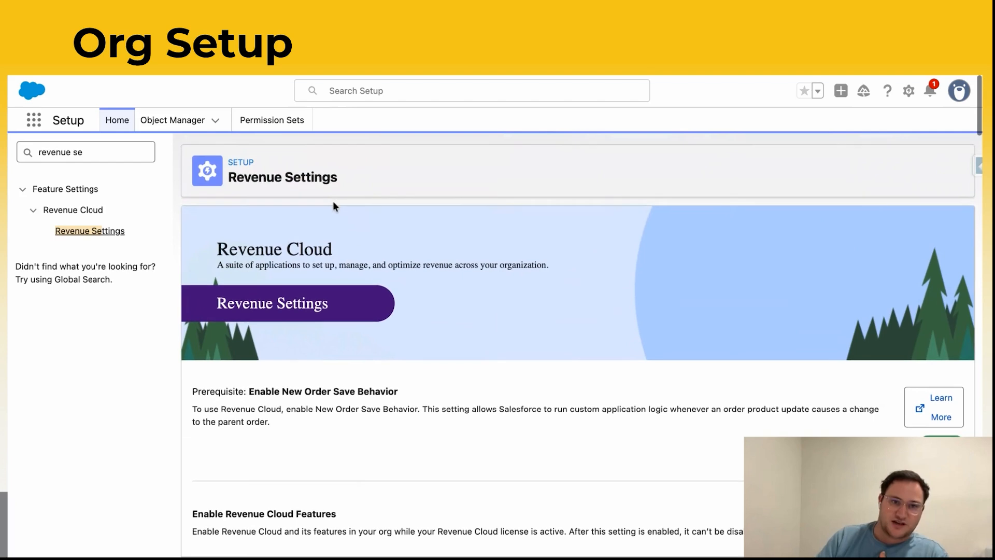
{"action": "scroll", "coordinate": [289, 298], "scroll_direction": "down", "scroll_amount": 10}
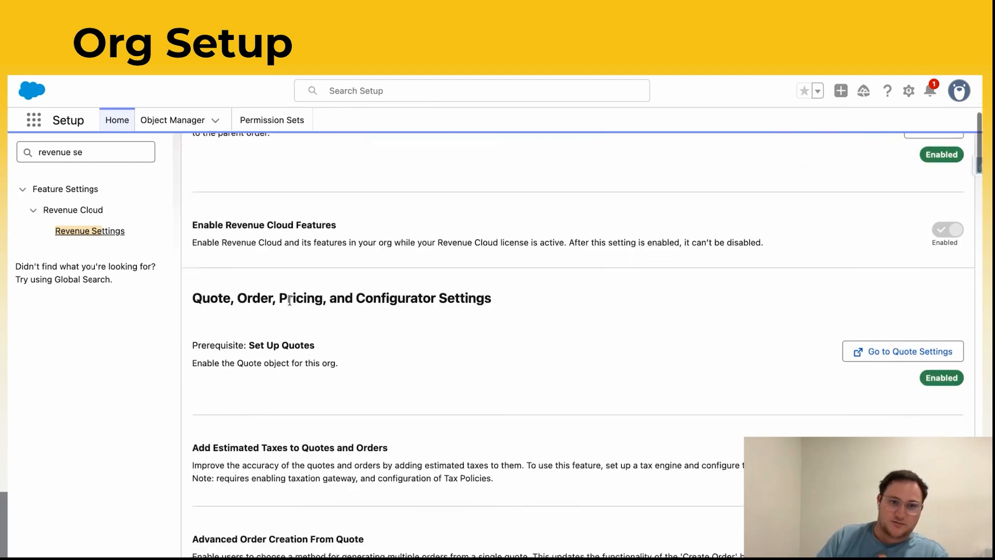
{"action": "scroll", "coordinate": [290, 301], "scroll_direction": "down", "scroll_amount": 3}
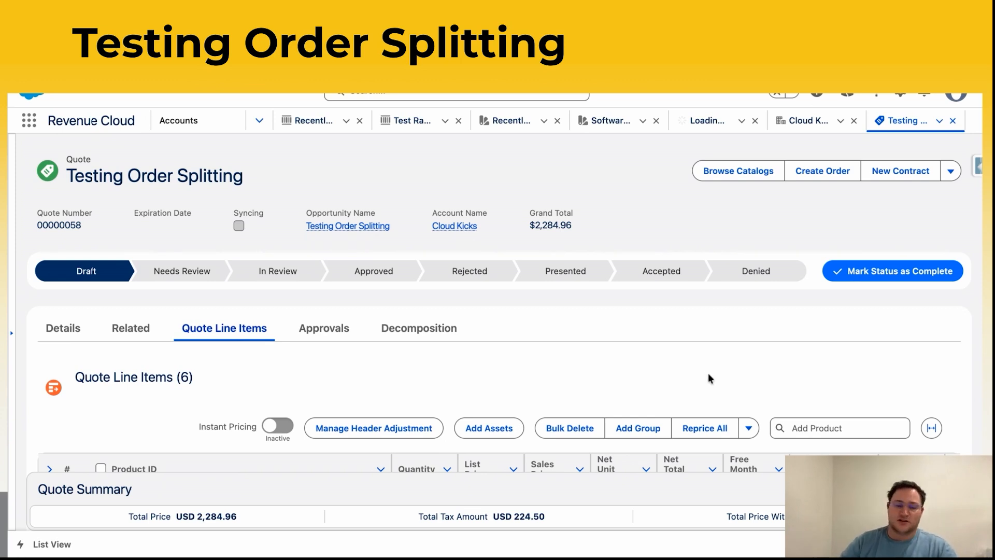
Examine the Testing Order Splitting quote's line items, including their prices, start and end dates, and selling model types
{"action": "scroll", "coordinate": [708, 372], "scroll_direction": "down", "scroll_amount": 1}
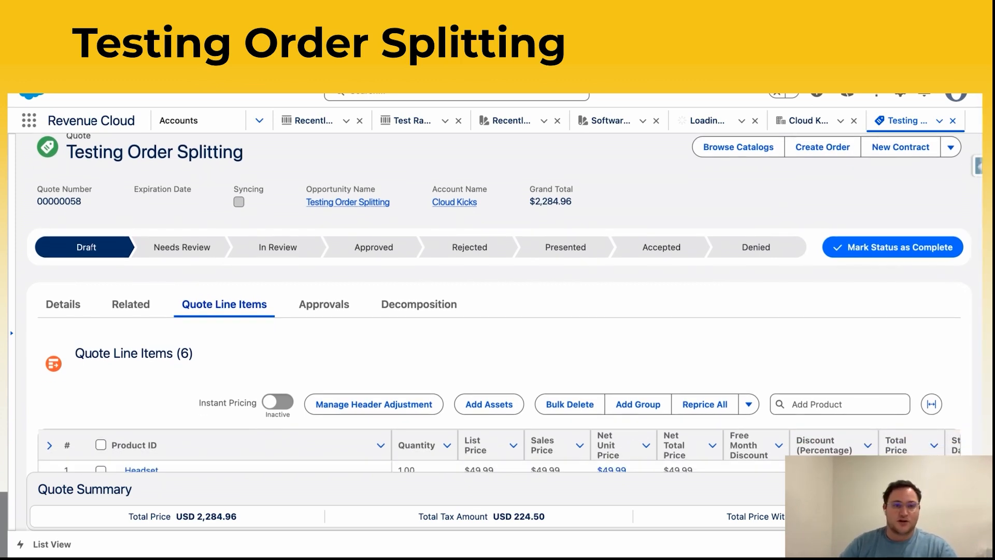
{"action": "scroll", "coordinate": [222, 310], "scroll_direction": "down", "scroll_amount": 4}
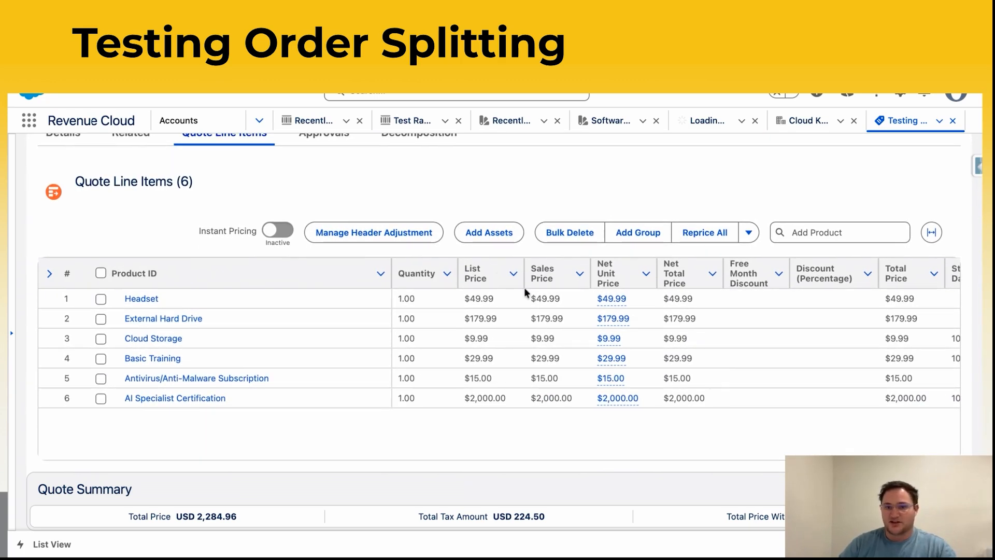
{"action": "scroll", "coordinate": [701, 342], "scroll_direction": "right", "scroll_amount": 7}
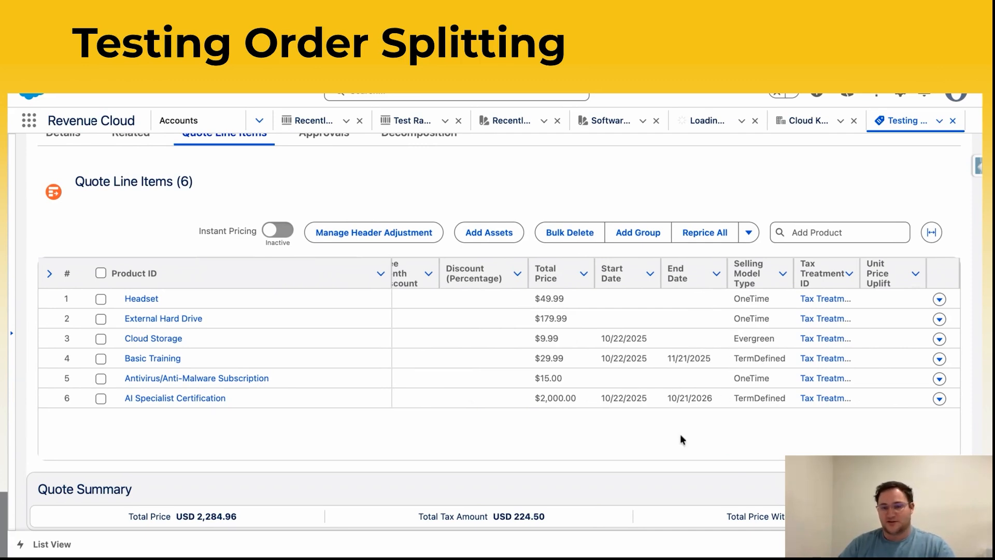
{"action": "scroll", "coordinate": [682, 437], "scroll_direction": "up", "scroll_amount": 4}
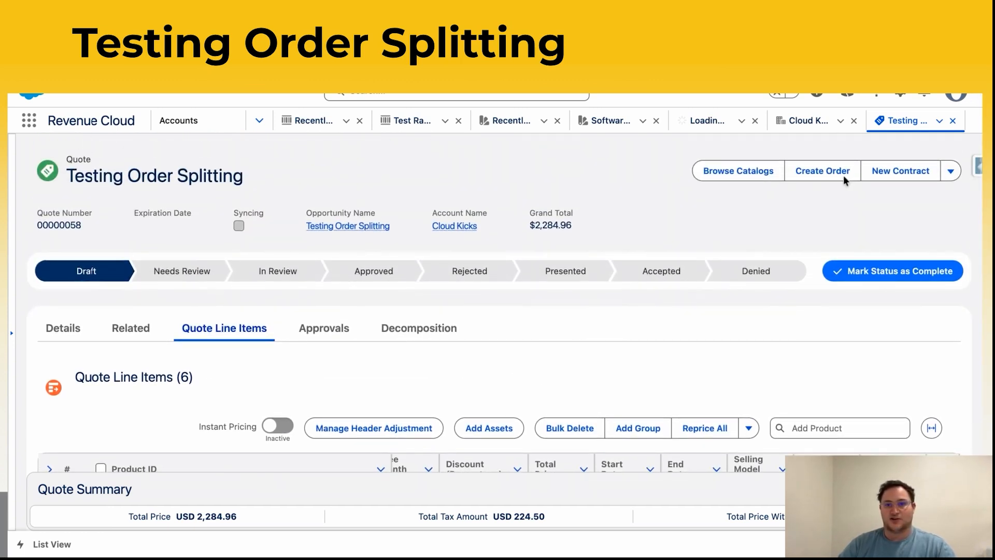
Create multiple orders from the quote with Create Order By Field, using End Date as the quote line item field
{"action": "left_click", "coordinate": [829, 174]}
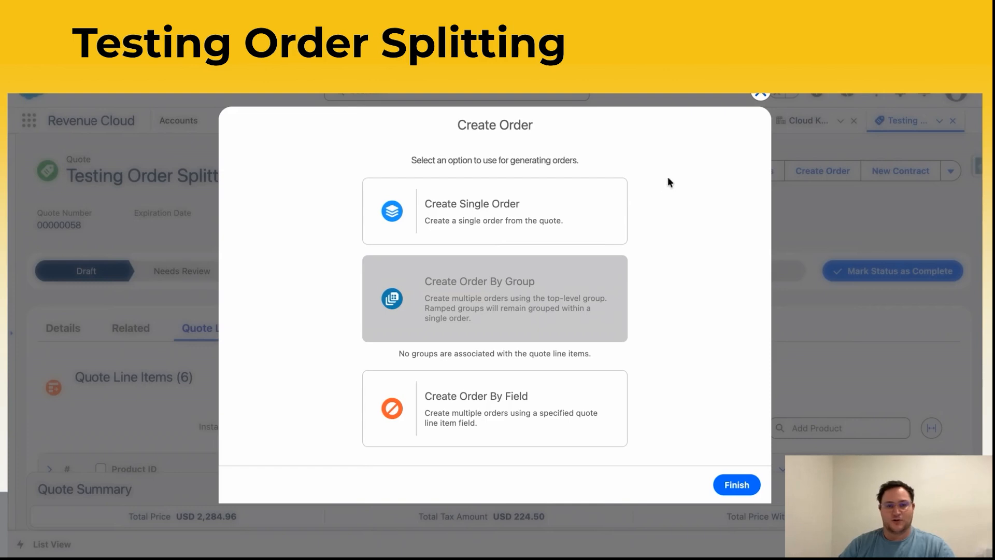
{"action": "left_click", "coordinate": [440, 234]}
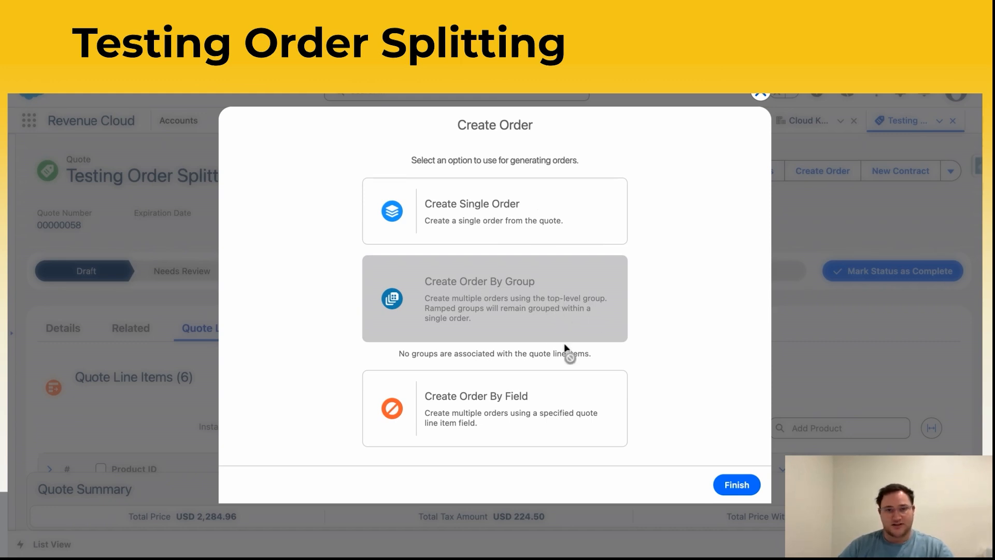
{"action": "left_click", "coordinate": [541, 415]}
{"action": "scroll", "coordinate": [537, 414], "scroll_direction": "down", "scroll_amount": 2}
{"action": "left_click", "coordinate": [519, 438]}
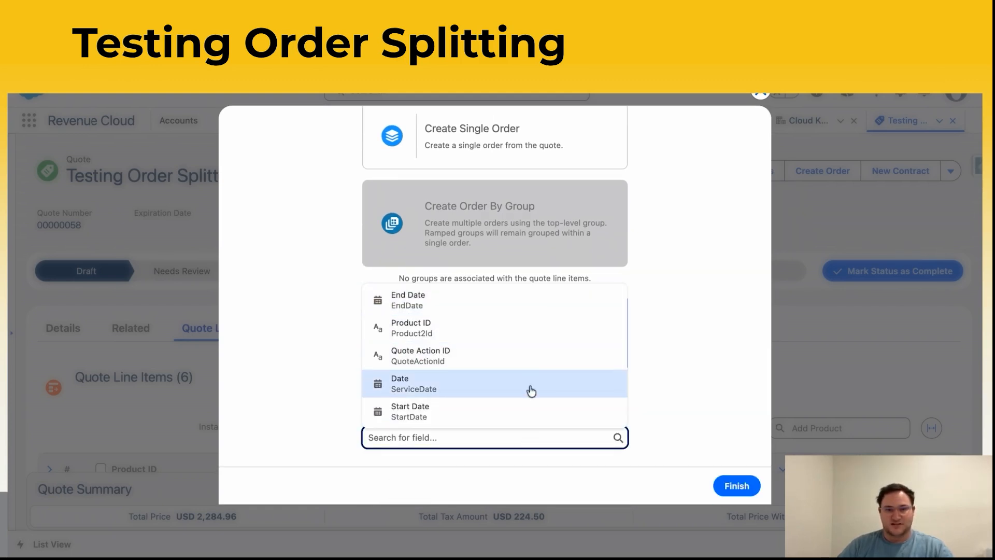
{"action": "left_click", "coordinate": [513, 306]}
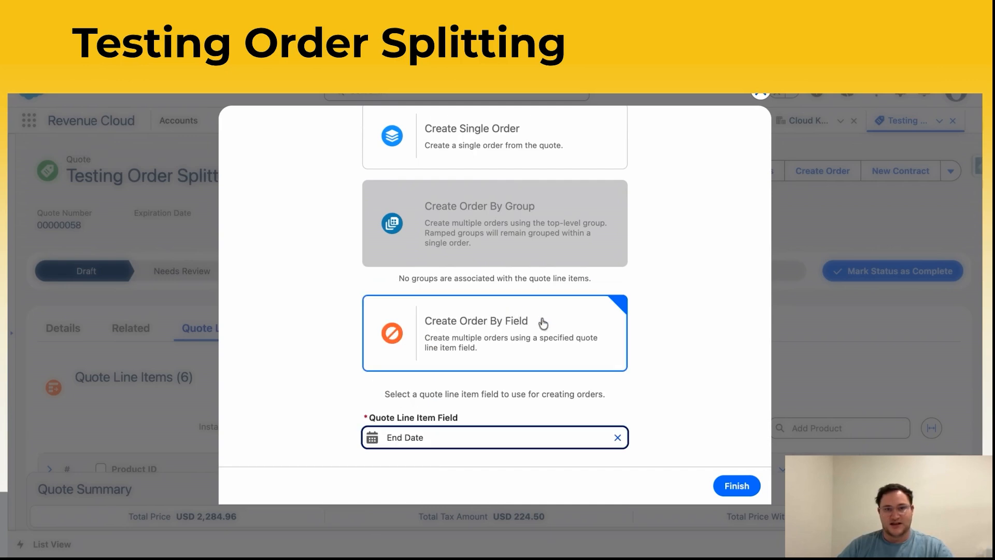
{"action": "left_click", "coordinate": [733, 485]}
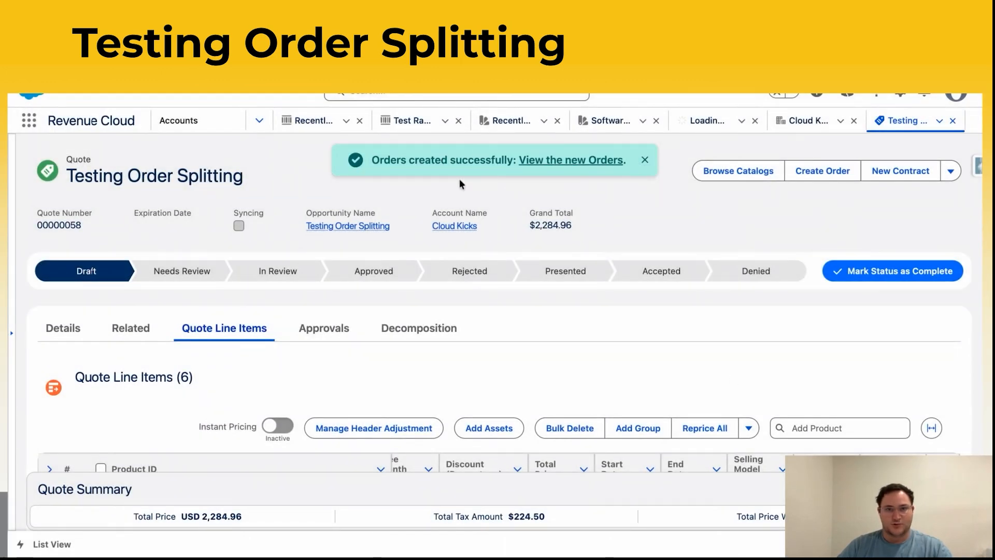
View the newly created orders for the quote and preview the first order's summary
{"action": "left_click", "coordinate": [587, 165]}
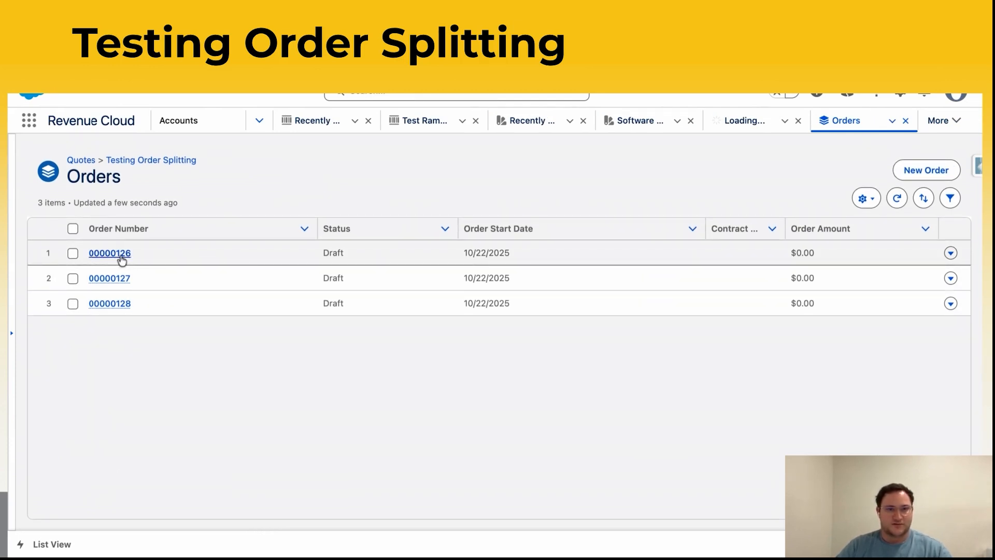
{"action": "mouse_move", "coordinate": [122, 259]}
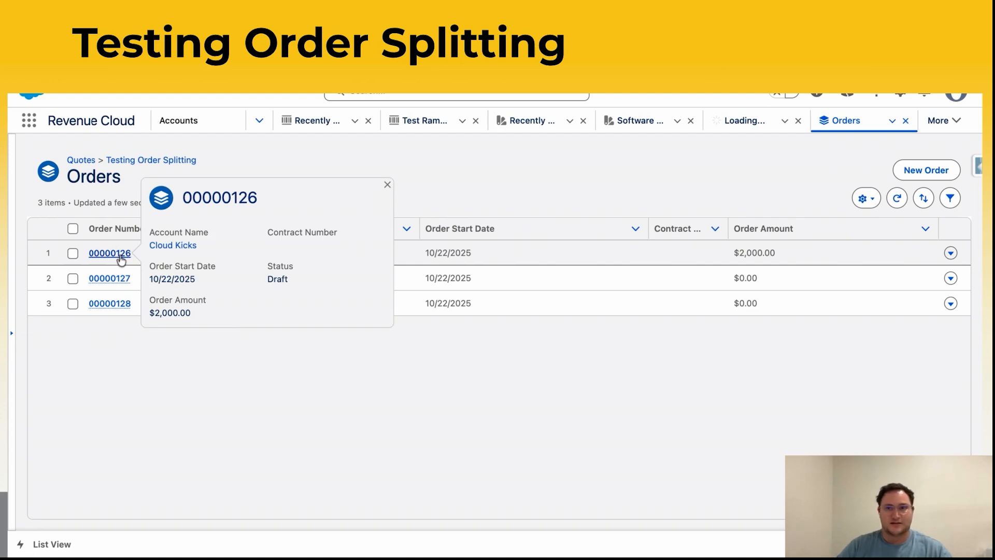
{"action": "left_click", "coordinate": [943, 122]}
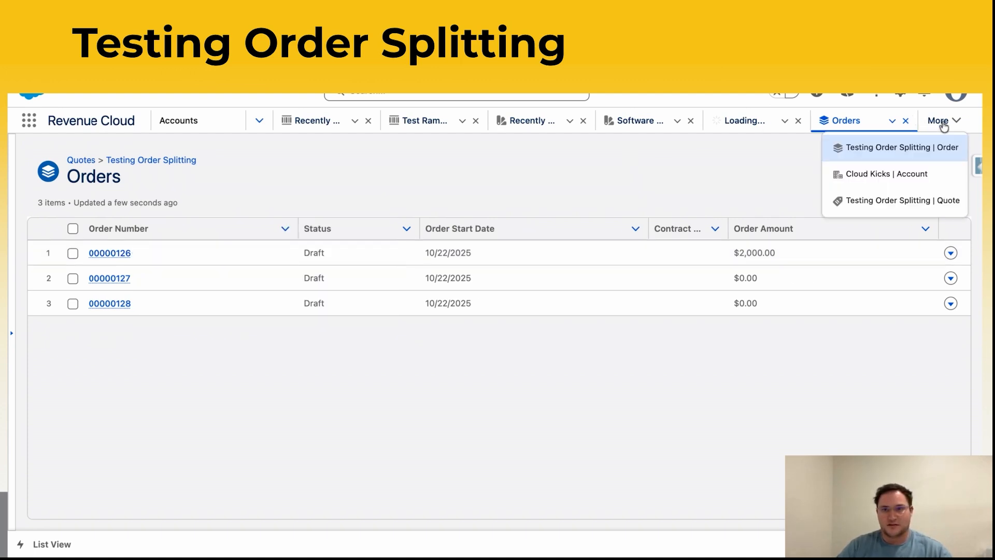
{"action": "left_click", "coordinate": [708, 178]}
Open the first new order and examine its order product lines, including price calculation and billing details
{"action": "left_click", "coordinate": [119, 254]}
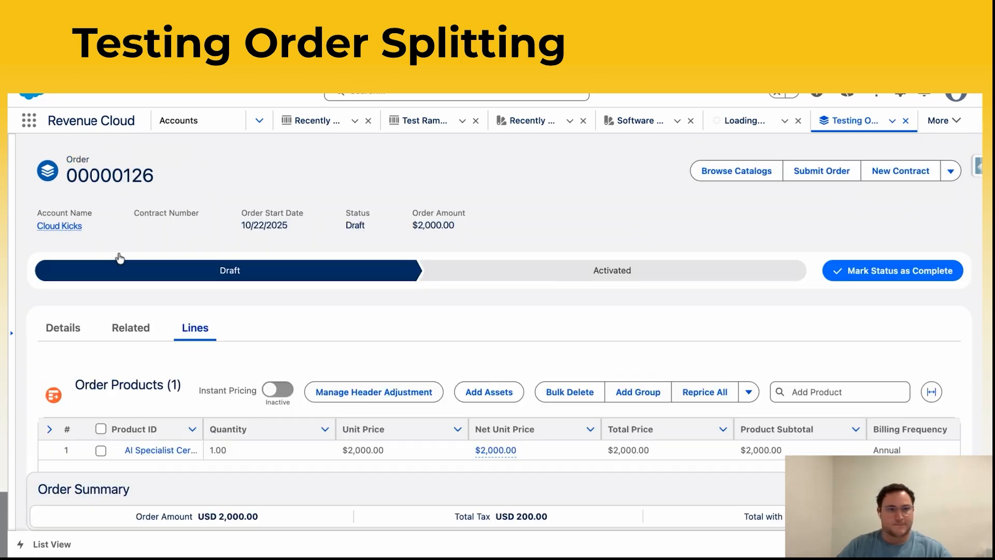
{"action": "scroll", "coordinate": [346, 329], "scroll_direction": "down", "scroll_amount": 3}
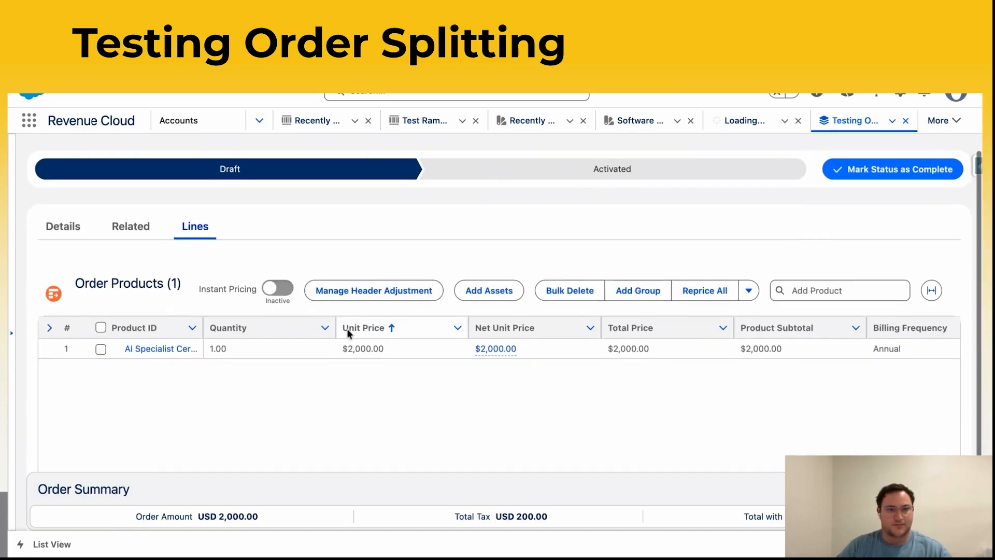
{"action": "scroll", "coordinate": [346, 328], "scroll_direction": "down", "scroll_amount": 1}
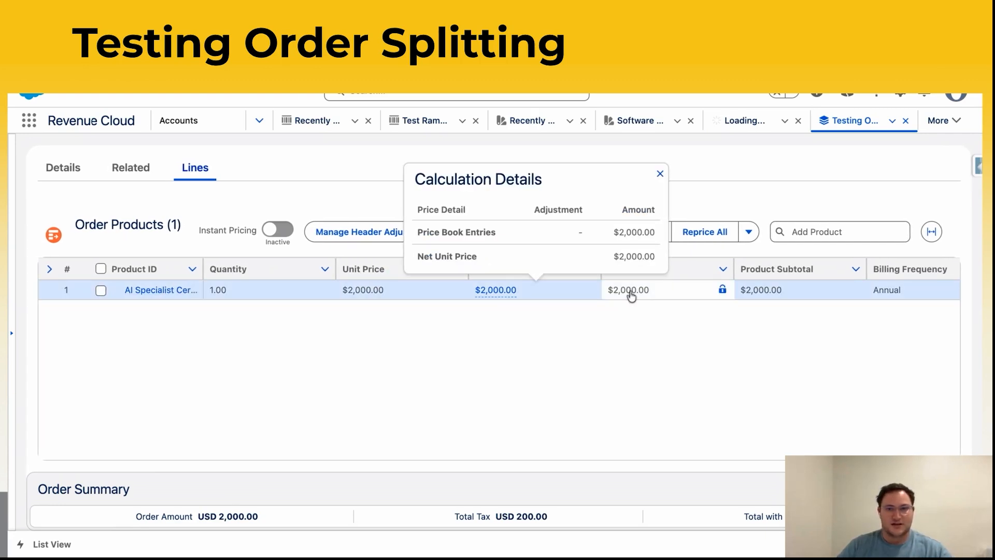
{"action": "scroll", "coordinate": [631, 293], "scroll_direction": "right", "scroll_amount": 10}
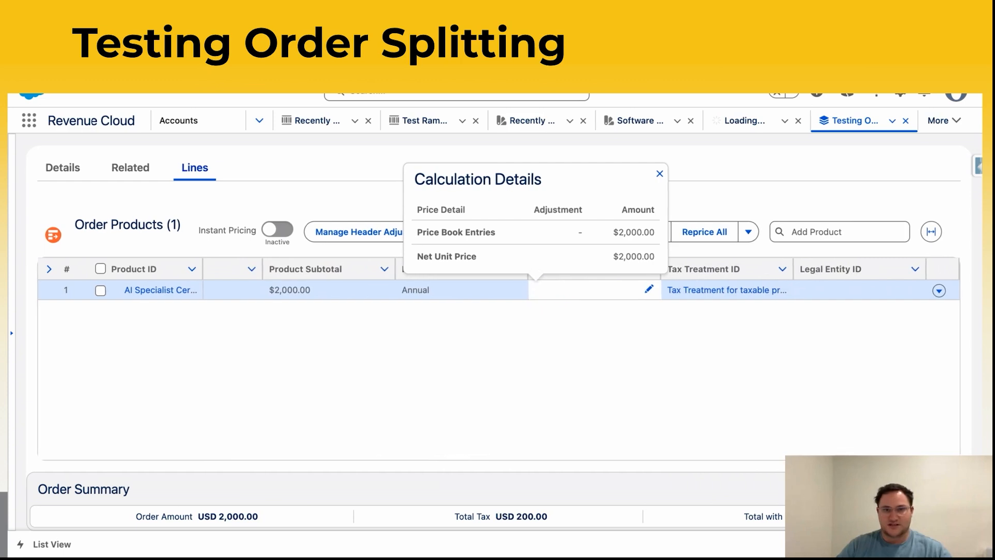
{"action": "scroll", "coordinate": [570, 336], "scroll_direction": "up", "scroll_amount": 2}
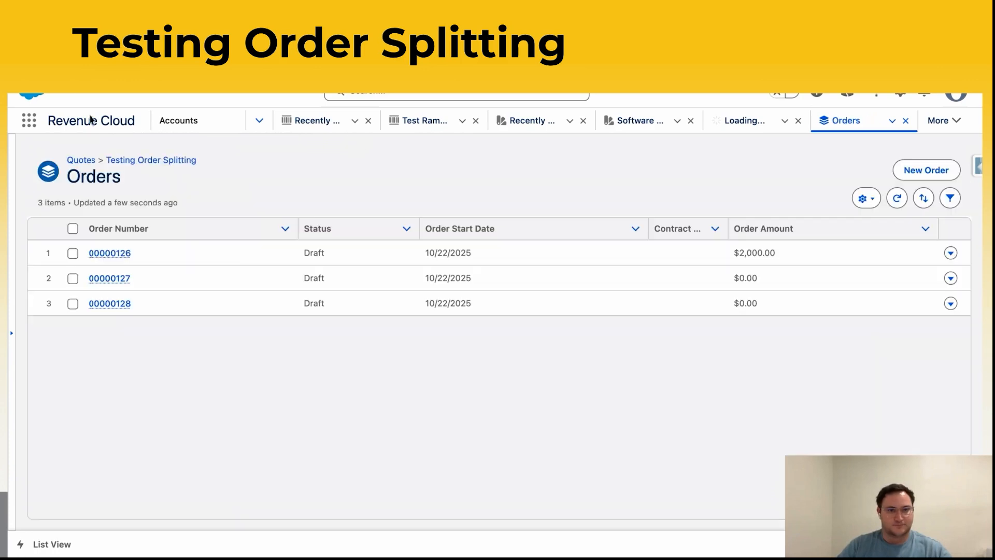
Open the second new order from the quote's orders list and review its order products
{"action": "left_click", "coordinate": [128, 279]}
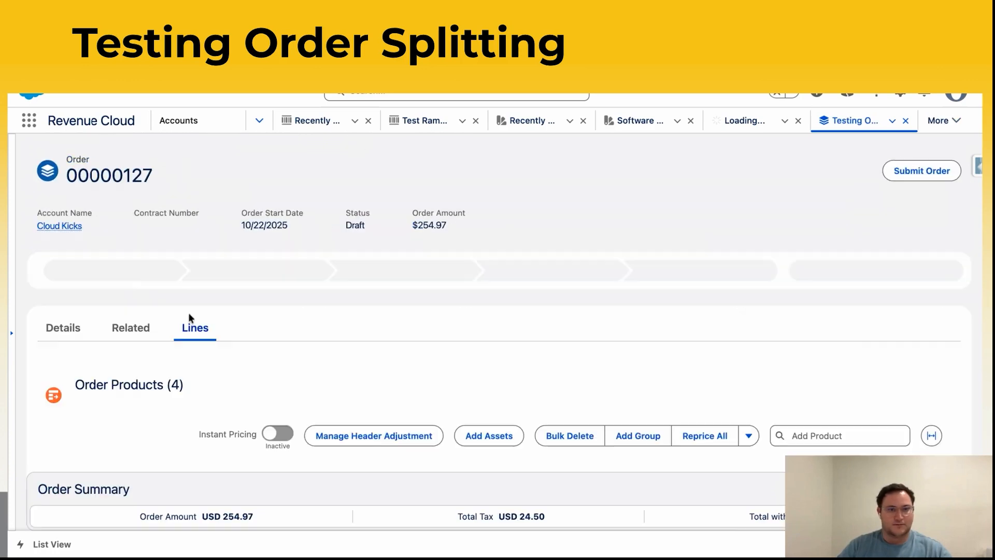
{"action": "scroll", "coordinate": [273, 362], "scroll_direction": "down", "scroll_amount": 3}
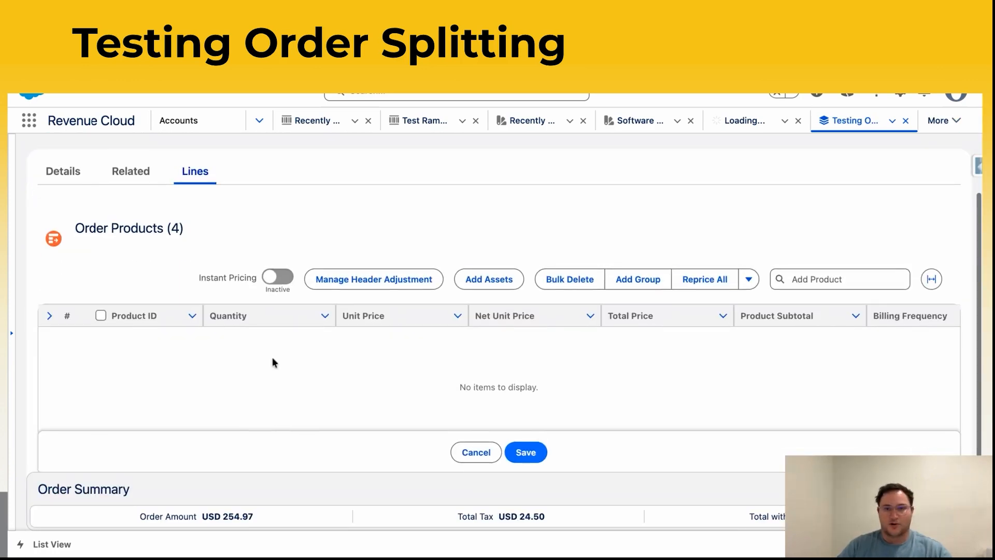
{"action": "scroll", "coordinate": [273, 363], "scroll_direction": "down", "scroll_amount": 1}
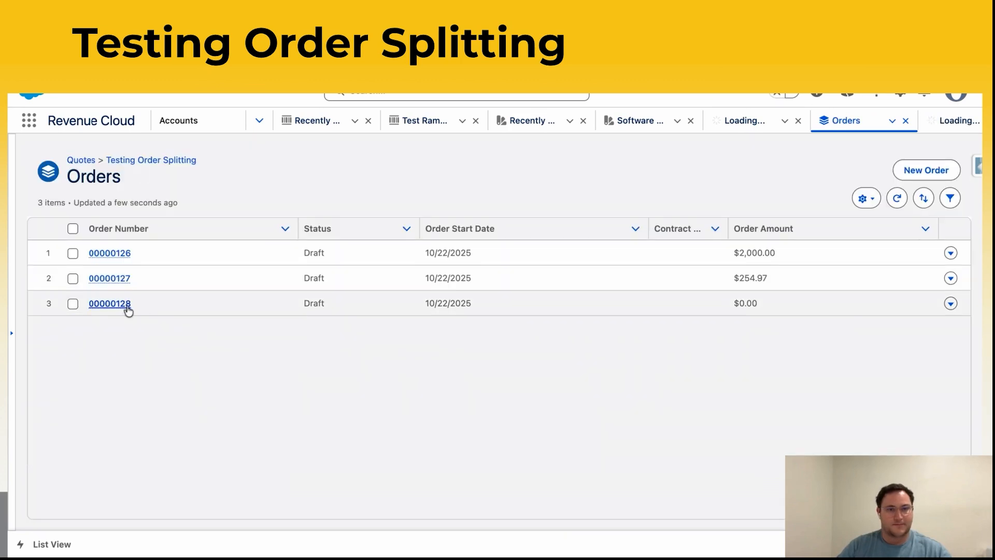
Open the third new order and check its order product line, pricing and billing frequency
{"action": "left_click", "coordinate": [127, 306]}
{"action": "scroll", "coordinate": [234, 356], "scroll_direction": "down", "scroll_amount": 3}
{"action": "scroll", "coordinate": [234, 355], "scroll_direction": "down", "scroll_amount": 1}
{"action": "scroll", "coordinate": [644, 393], "scroll_direction": "up", "scroll_amount": 1}
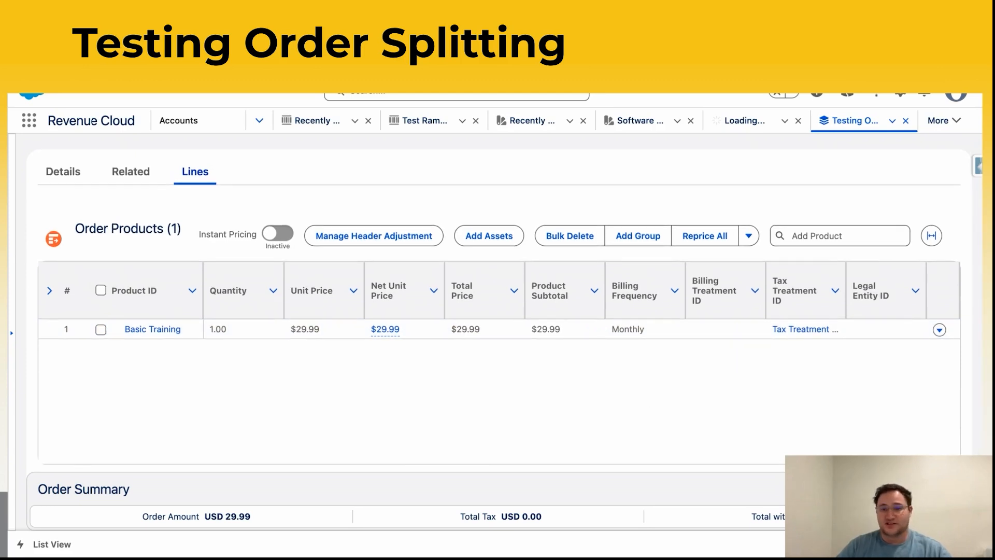
{"action": "scroll", "coordinate": [659, 389], "scroll_direction": "down", "scroll_amount": 1}
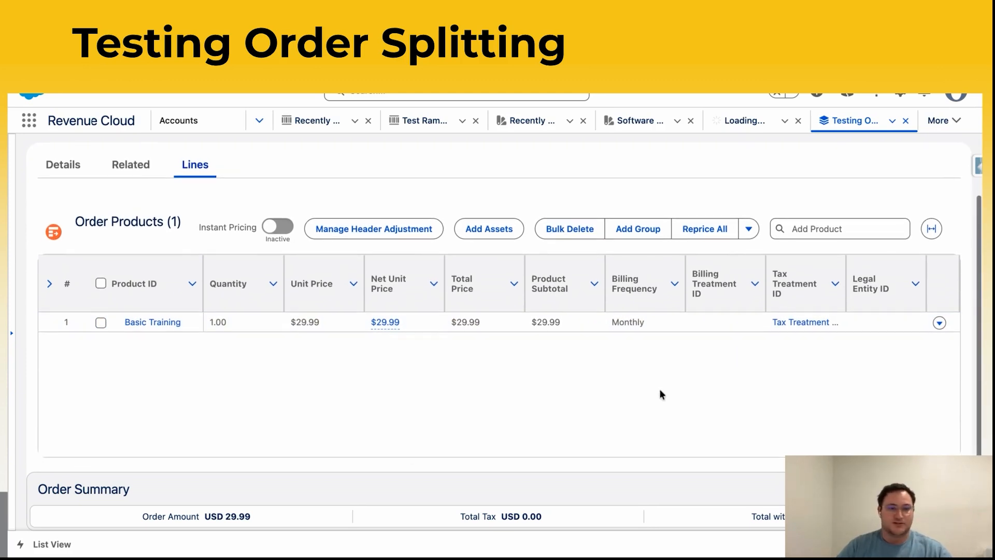
{"action": "scroll", "coordinate": [660, 389], "scroll_direction": "up", "scroll_amount": 1}
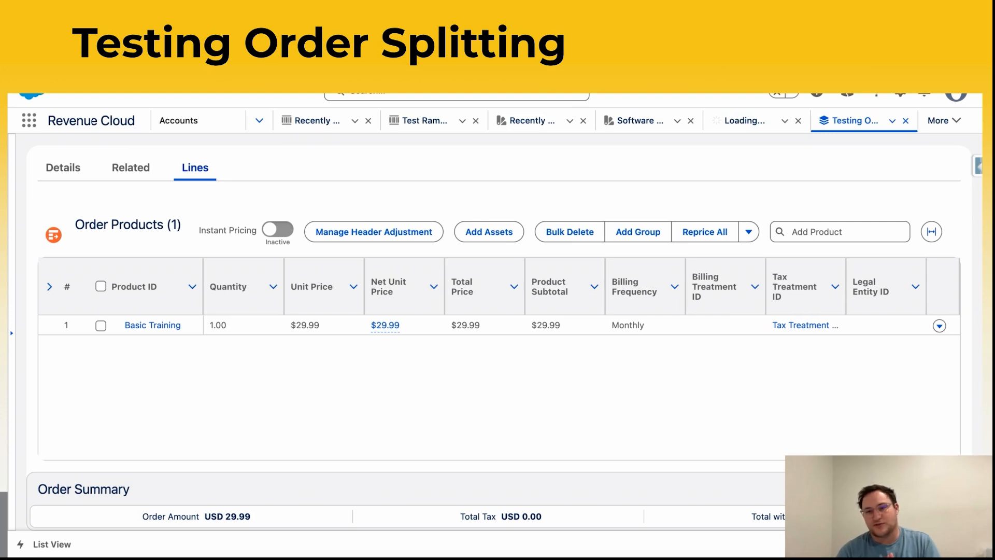